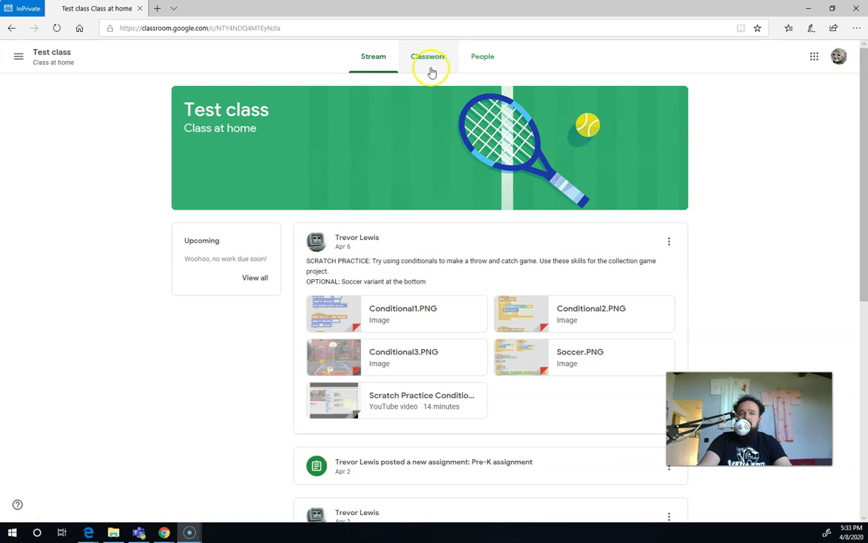
Step: Open the Test class's Classwork page to list its topics and assignments
{"action": "left_click", "coordinate": [435, 64]}
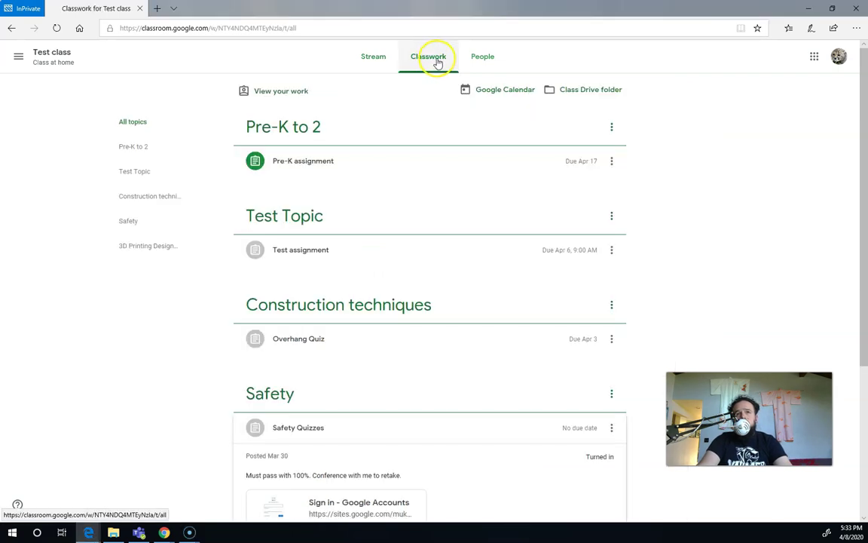
{"action": "left_click", "coordinate": [294, 87]}
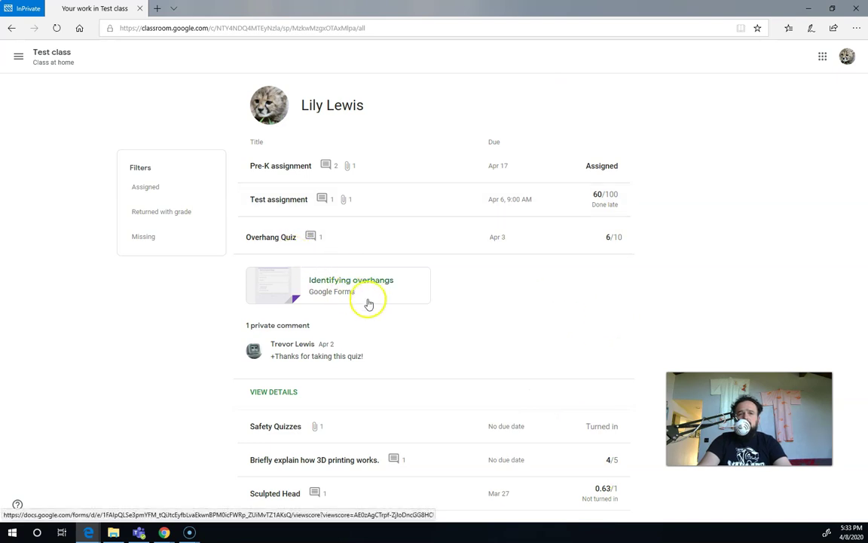
{"action": "left_click", "coordinate": [269, 393]}
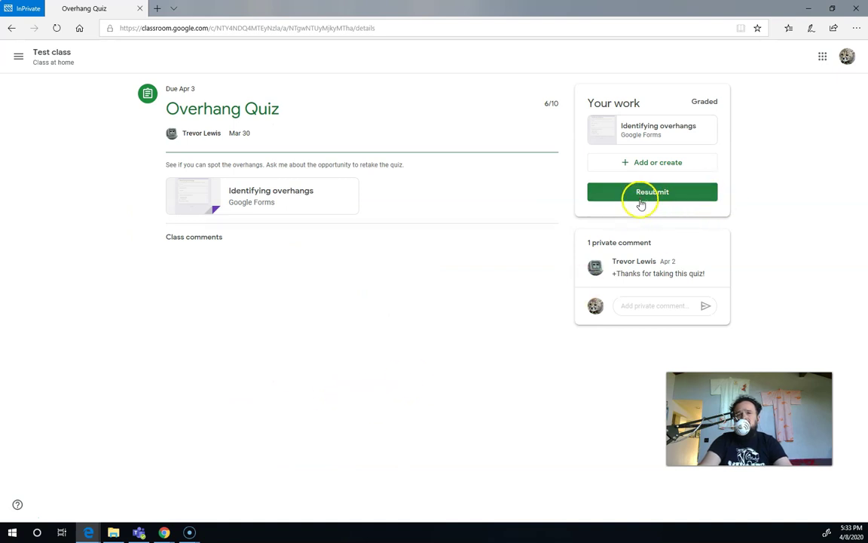
{"action": "left_click", "coordinate": [250, 199]}
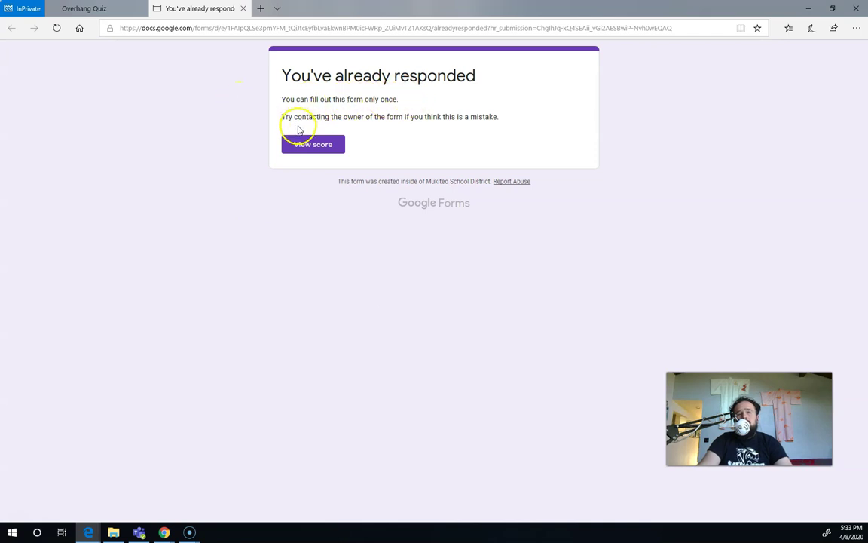
{"action": "left_click", "coordinate": [244, 9]}
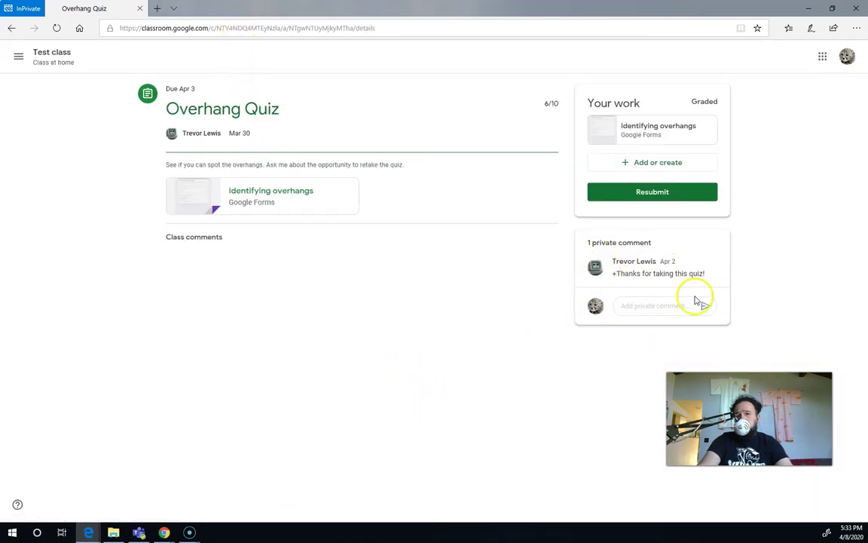
{"action": "left_click", "coordinate": [54, 63]}
Step: From your work overview, open details of the 'Briefly explain how 3D printing works.' question, graded 4/5
{"action": "left_click", "coordinate": [434, 66]}
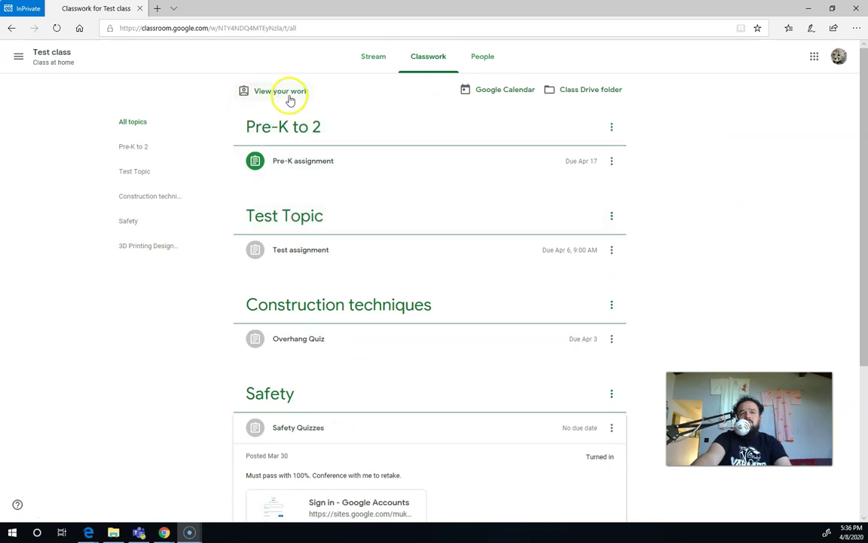
{"action": "left_click", "coordinate": [289, 98]}
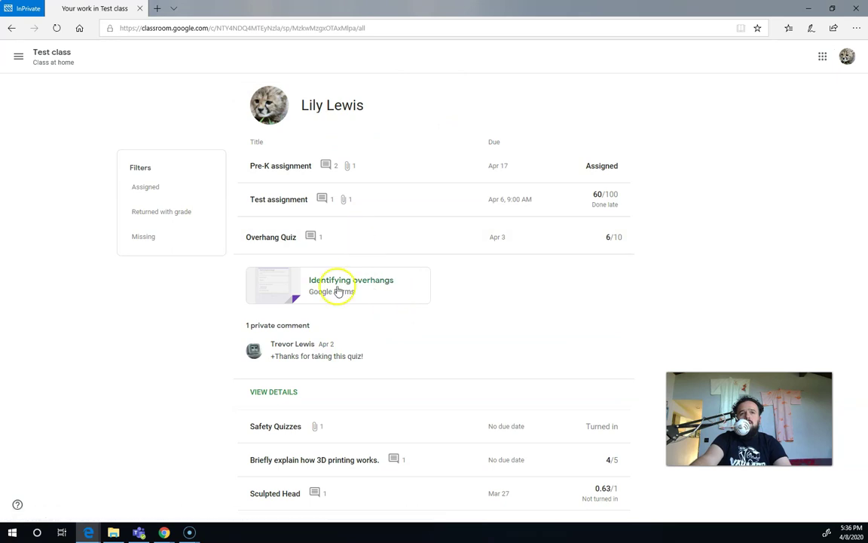
{"action": "left_click", "coordinate": [453, 467]}
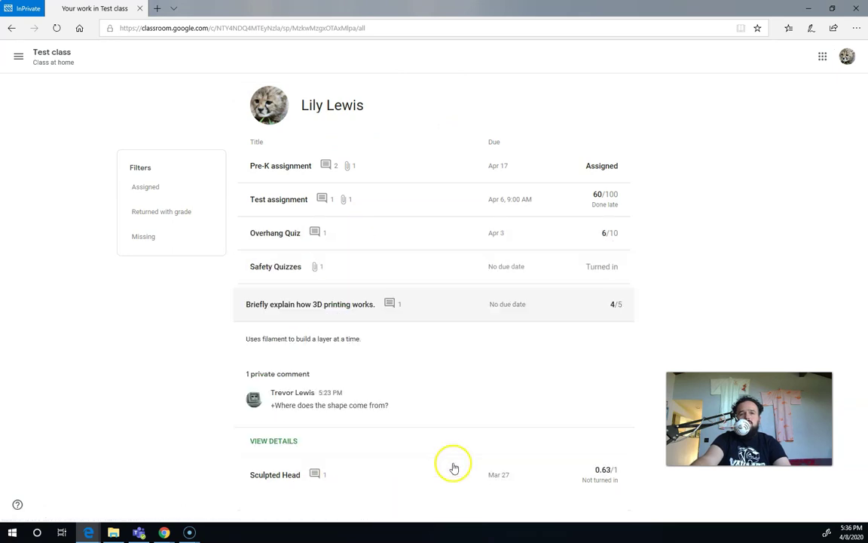
{"action": "left_click", "coordinate": [291, 445]}
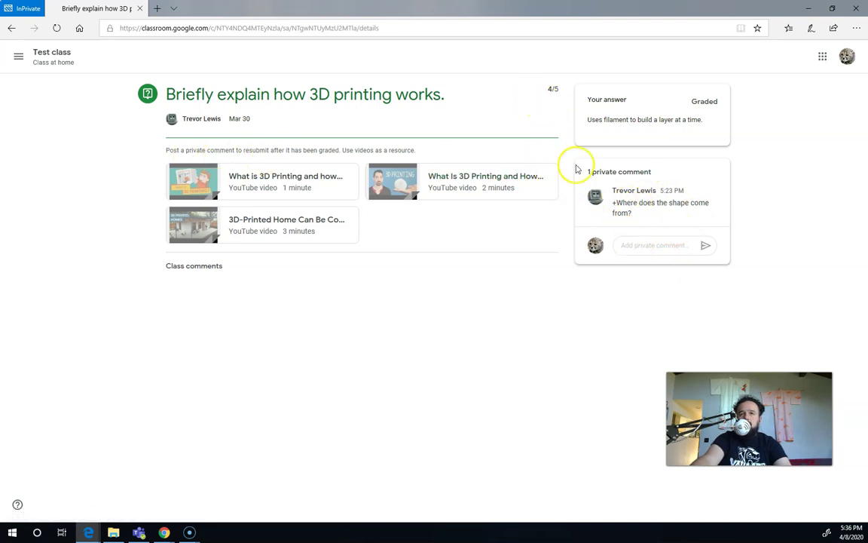
Step: Post the private reply 'You design it on the computer' to the teacher
{"action": "left_click", "coordinate": [653, 244]}
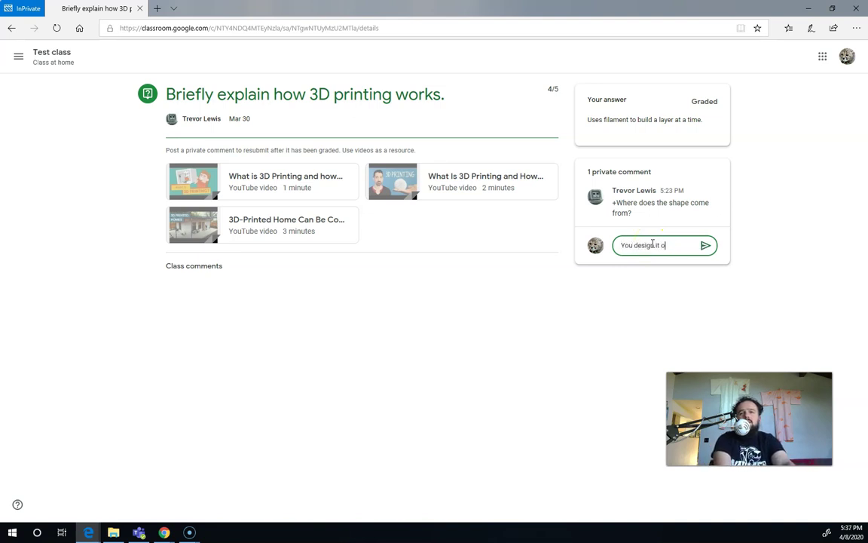
{"action": "type", "text": "You design it on the computer"}
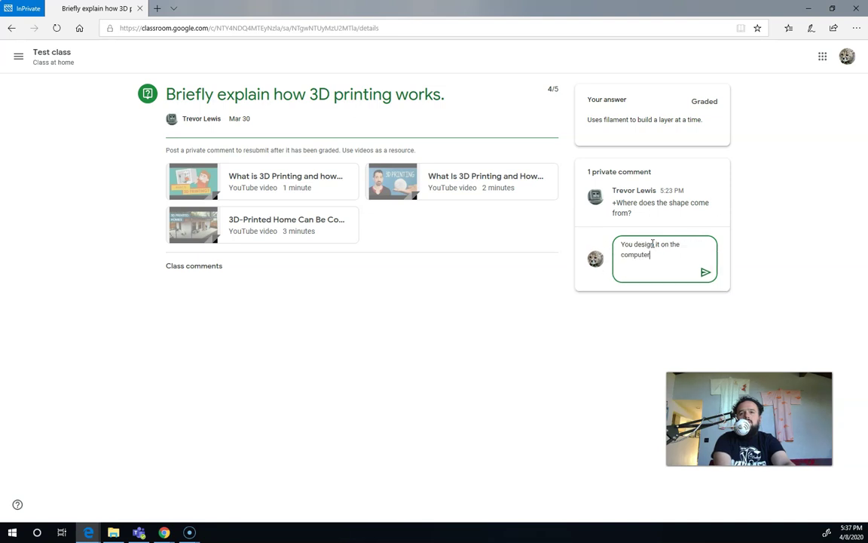
{"action": "key", "text": "Tab"}
{"action": "key", "text": "Return"}
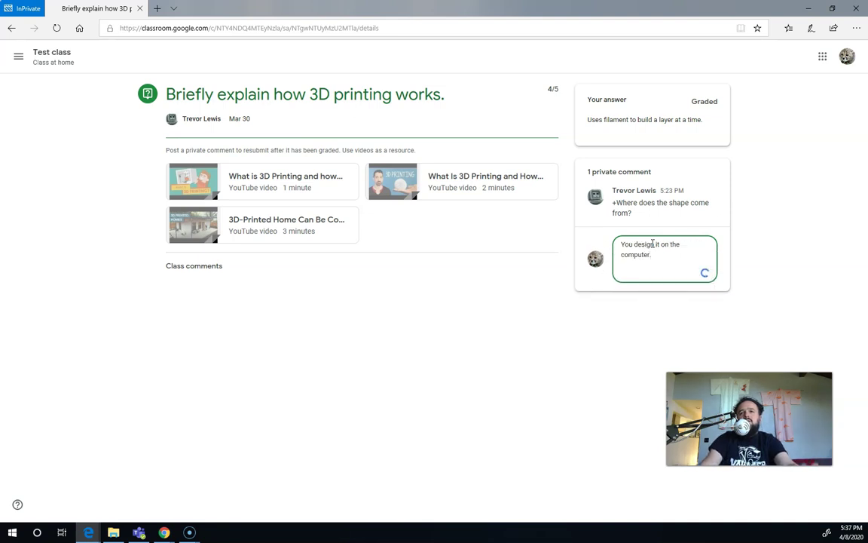
Step: Return to the Test class's Your work overview and collapse the 3D printing question
{"action": "left_click", "coordinate": [52, 57]}
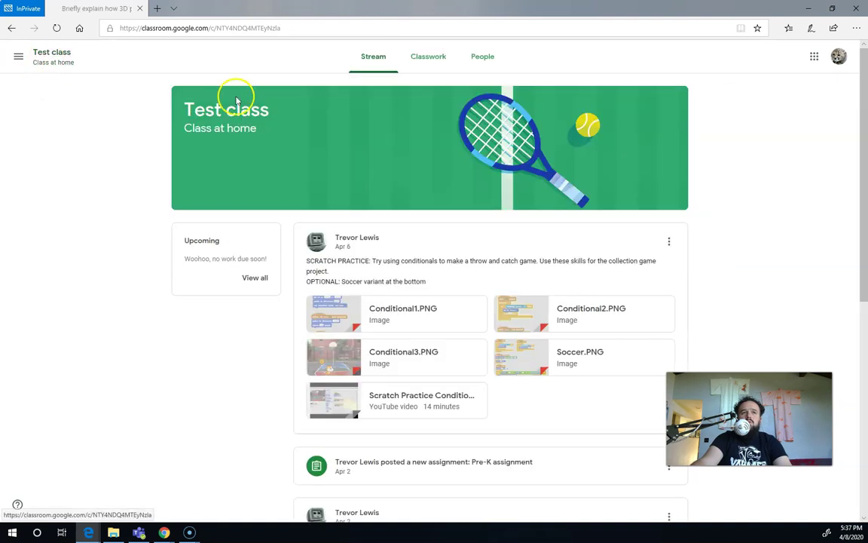
{"action": "left_click", "coordinate": [433, 60]}
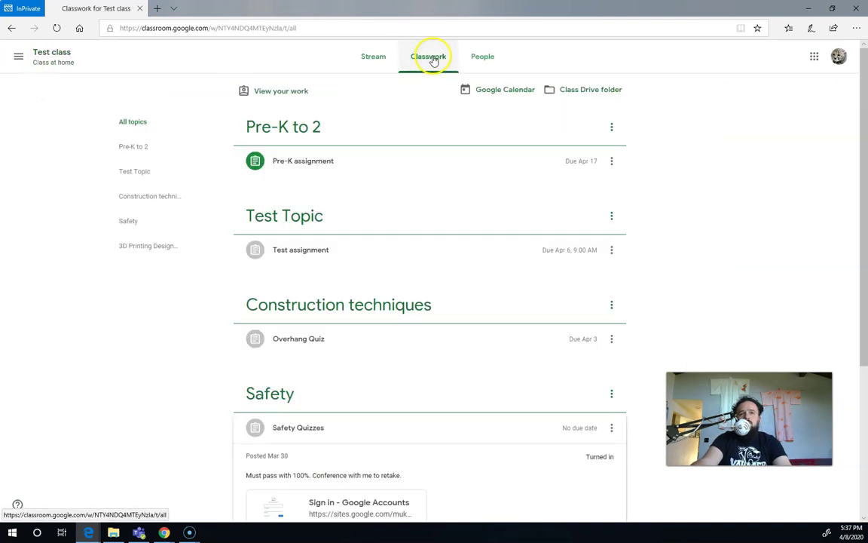
{"action": "left_click", "coordinate": [295, 100]}
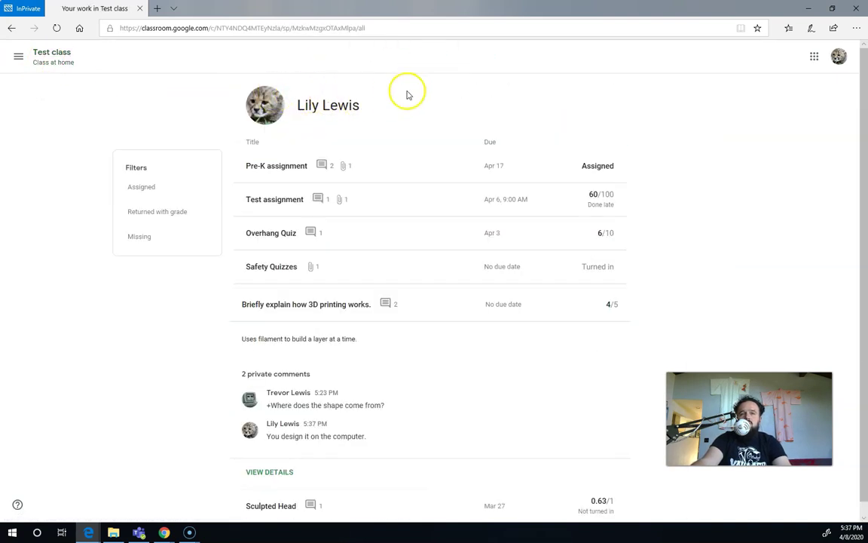
{"action": "left_click", "coordinate": [431, 315]}
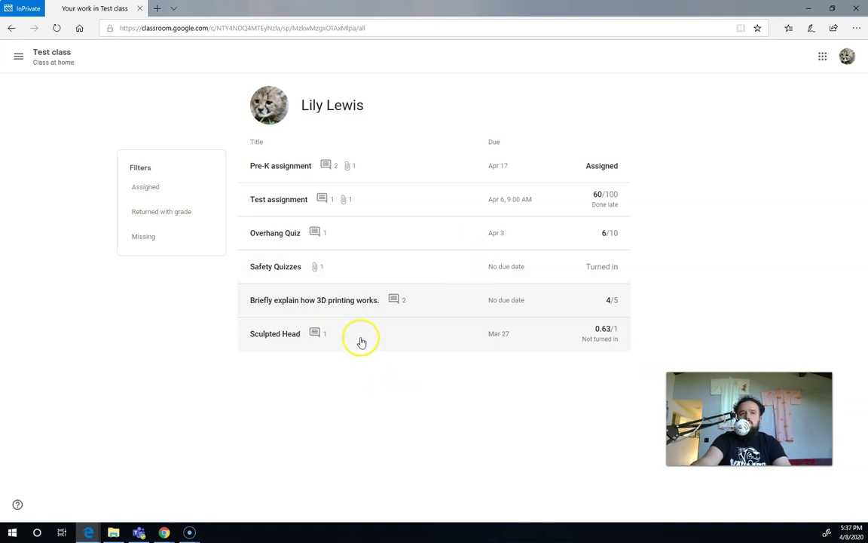
Step: Preview Test assignment, then expand Sculpted Head to see no work attached and one comment
{"action": "left_click", "coordinate": [401, 205]}
{"action": "left_click", "coordinate": [401, 205]}
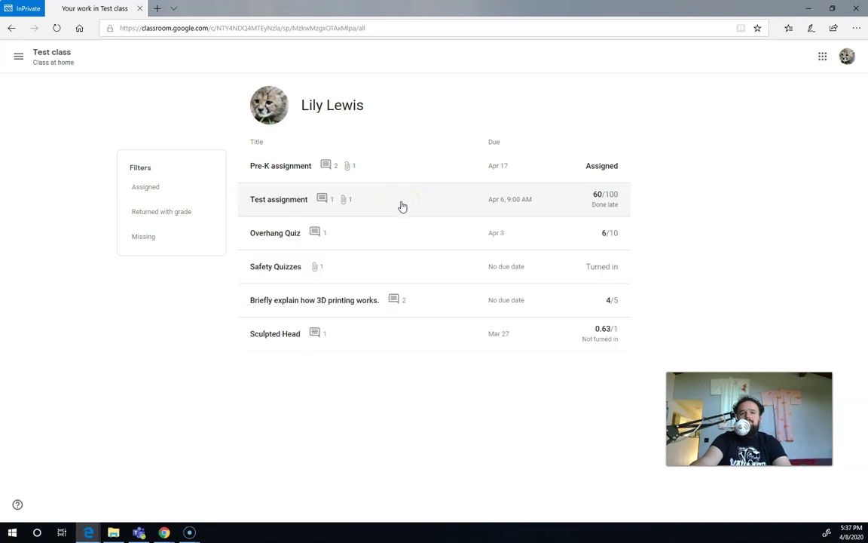
{"action": "left_click", "coordinate": [371, 339]}
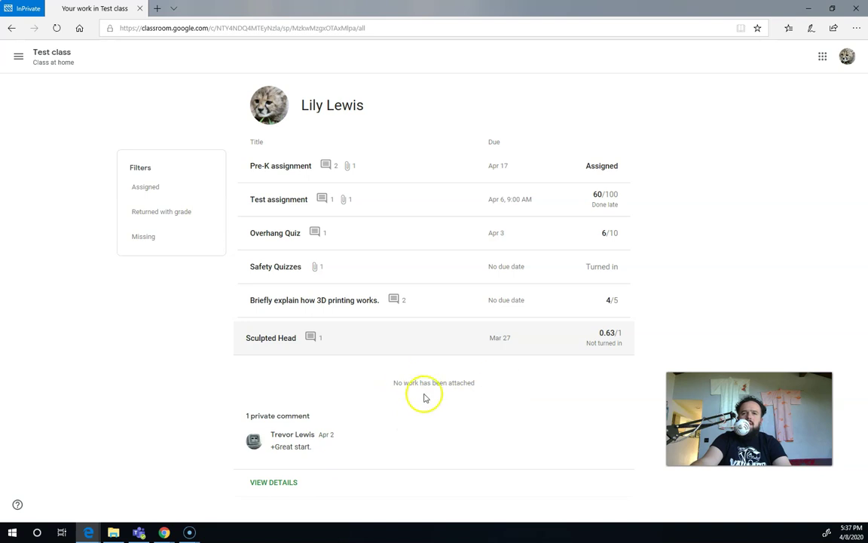
Step: On the Sculpted Head page, bring up Add or create > File upload, cancelling the Windows Open dialog
{"action": "left_click", "coordinate": [284, 483]}
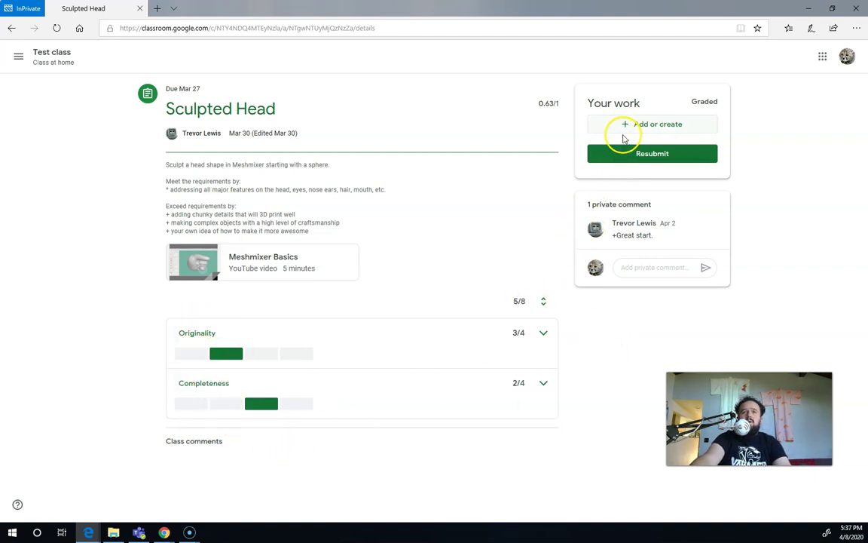
{"action": "left_click", "coordinate": [626, 129]}
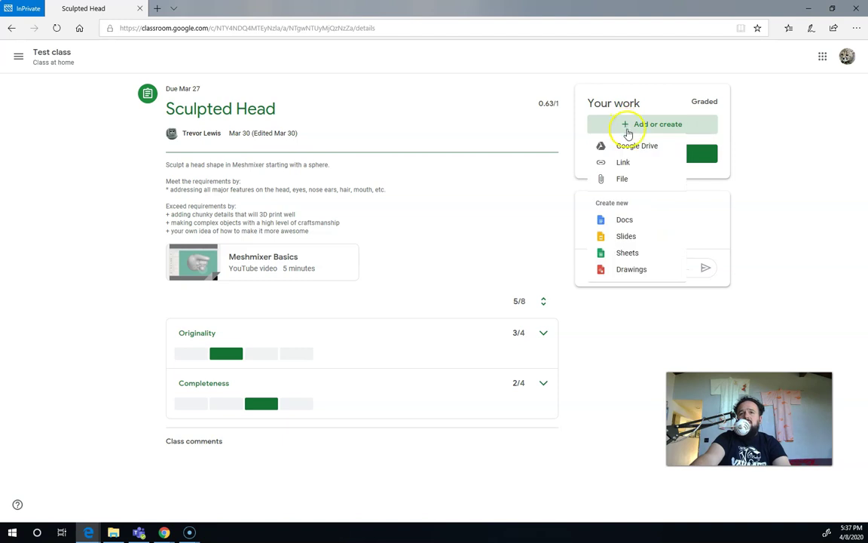
{"action": "left_click", "coordinate": [632, 185]}
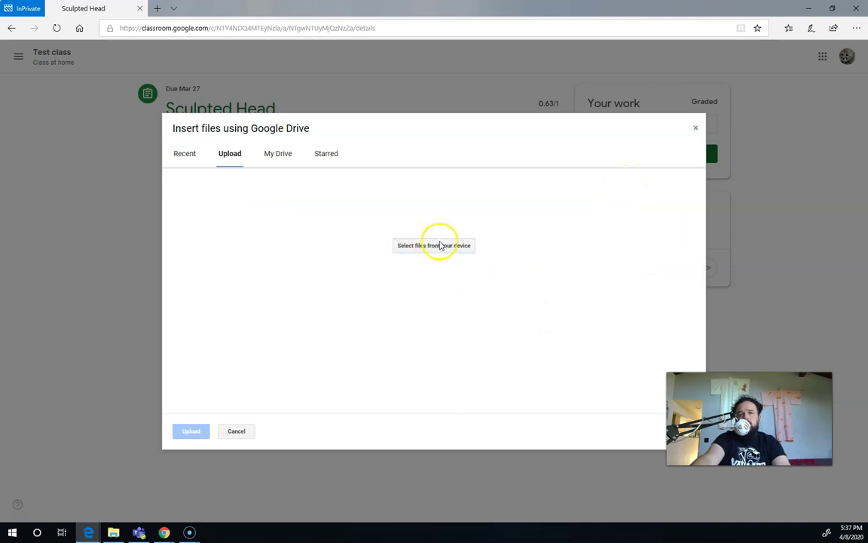
{"action": "left_click", "coordinate": [422, 246]}
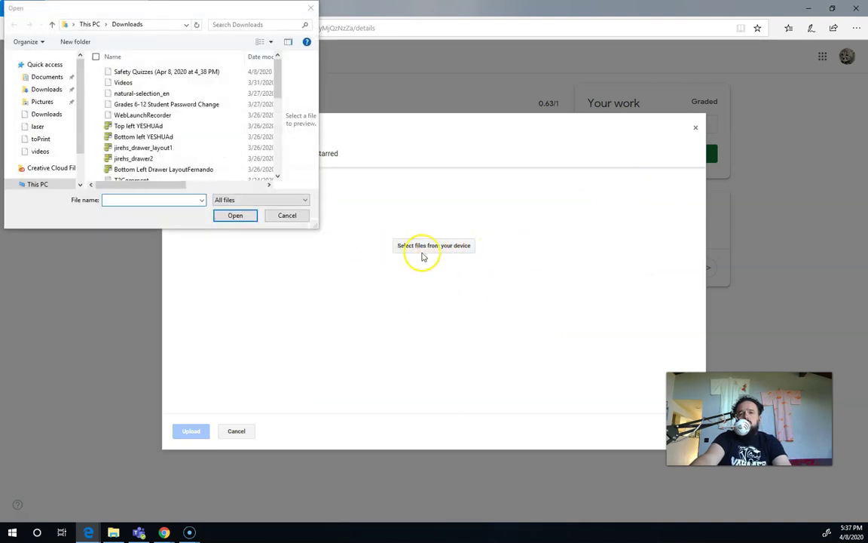
{"action": "left_click", "coordinate": [294, 220]}
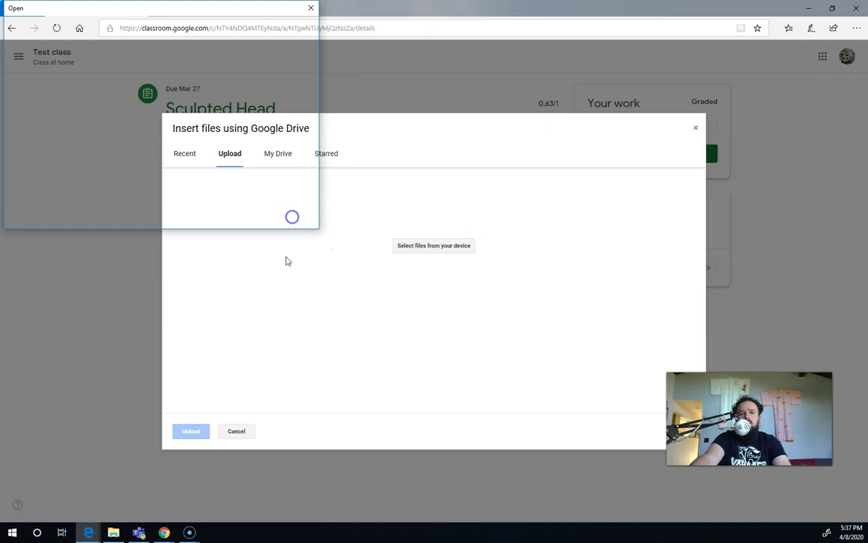
Step: Cancel the Insert files using Google Drive dialog, leaving Sculpted Head unchanged at 0.63/1
{"action": "left_click", "coordinate": [236, 431]}
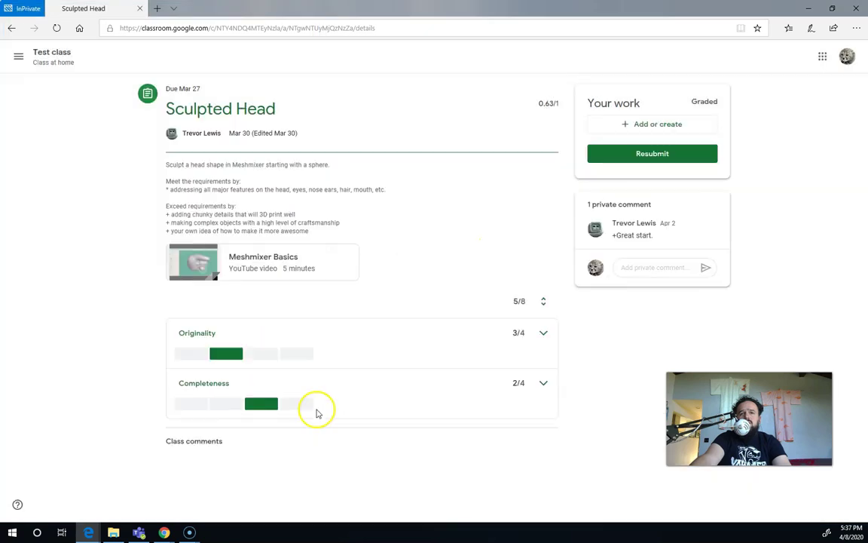
Step: Open Test assignment's '[Template] Variable introduction' Doc from Your work to read the teacher's highlighting comment
{"action": "left_click", "coordinate": [54, 55]}
{"action": "left_click", "coordinate": [421, 62]}
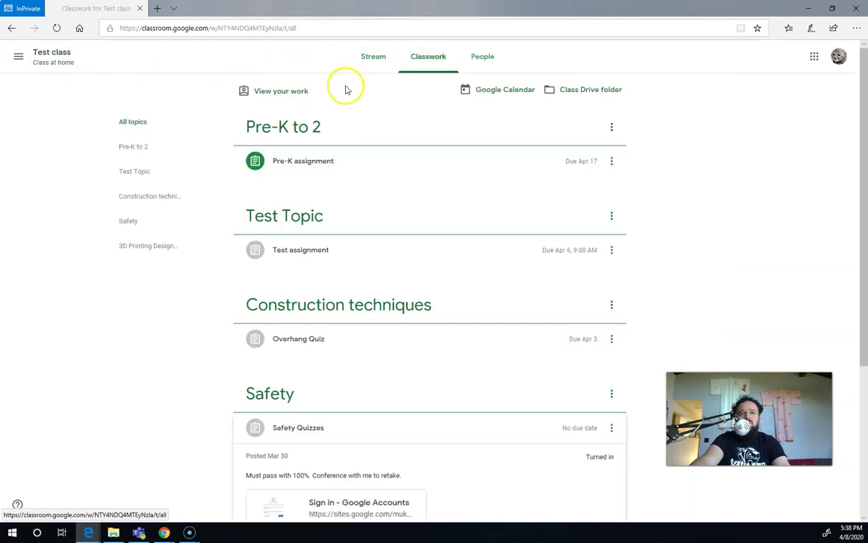
{"action": "left_click", "coordinate": [274, 93]}
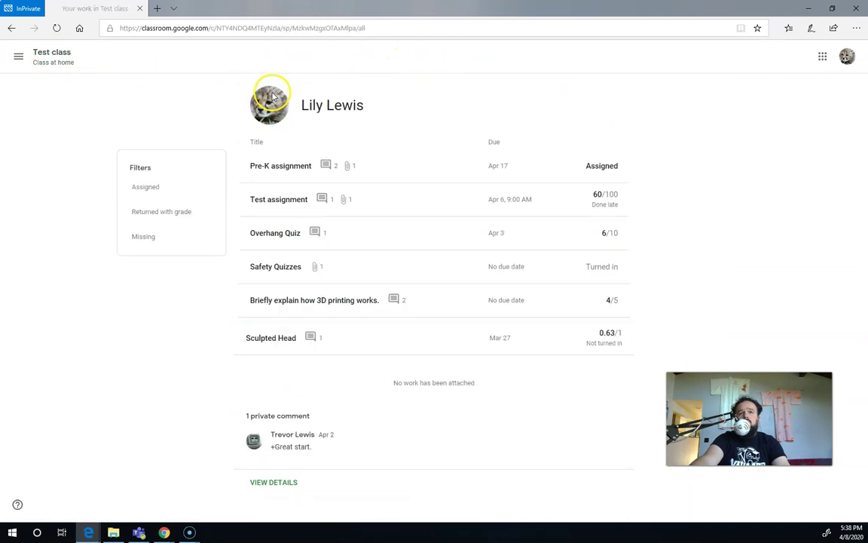
{"action": "left_click", "coordinate": [379, 202]}
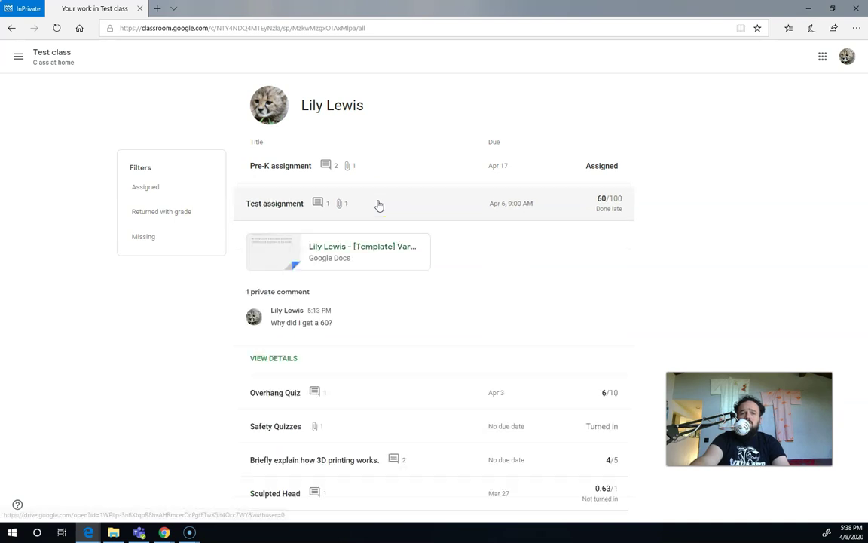
{"action": "left_click", "coordinate": [359, 260]}
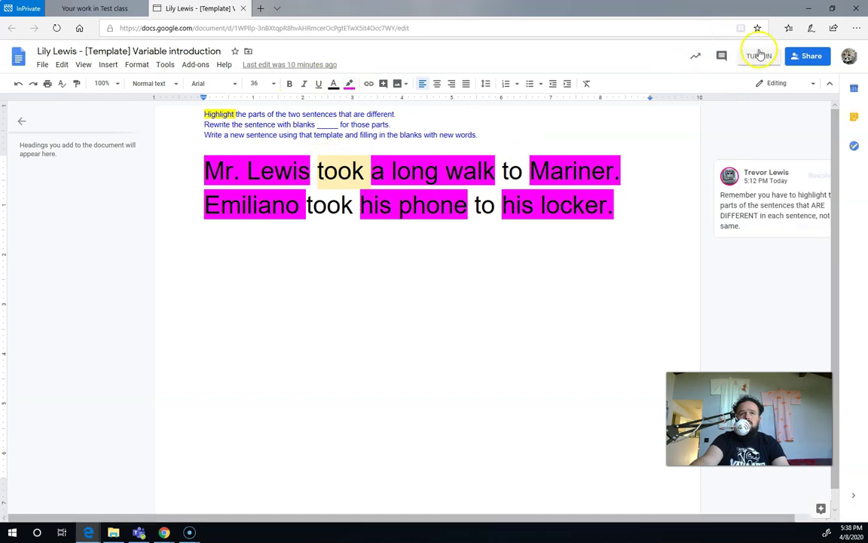
Step: Resubmit Test assignment with its attached Doc and confirm Turn in
{"action": "left_click", "coordinate": [113, 9]}
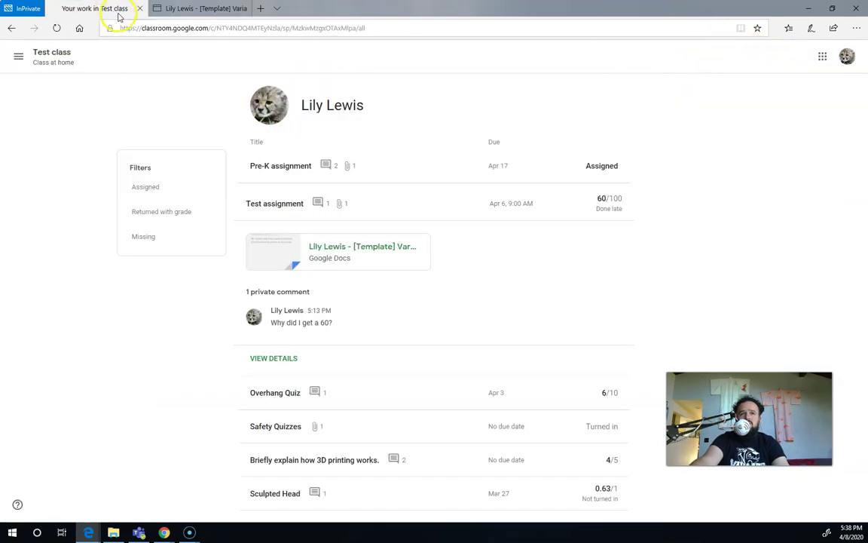
{"action": "left_click", "coordinate": [277, 362]}
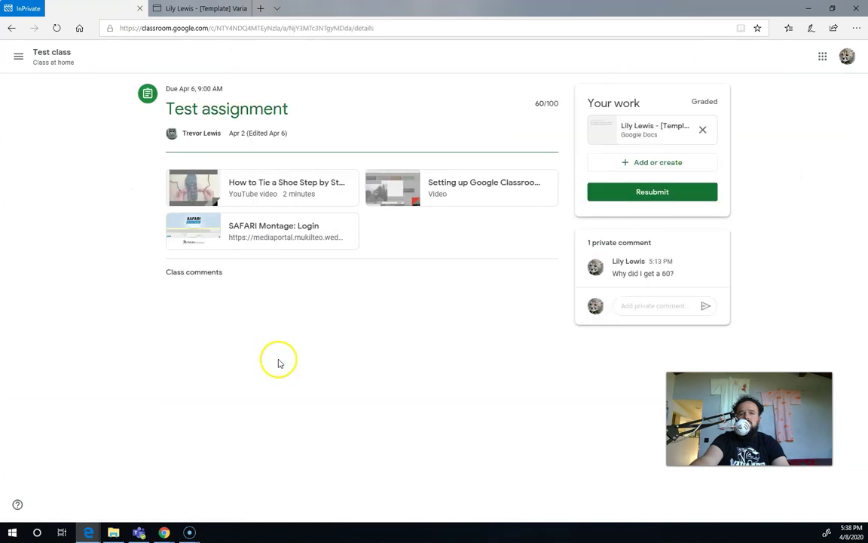
{"action": "left_click", "coordinate": [657, 199]}
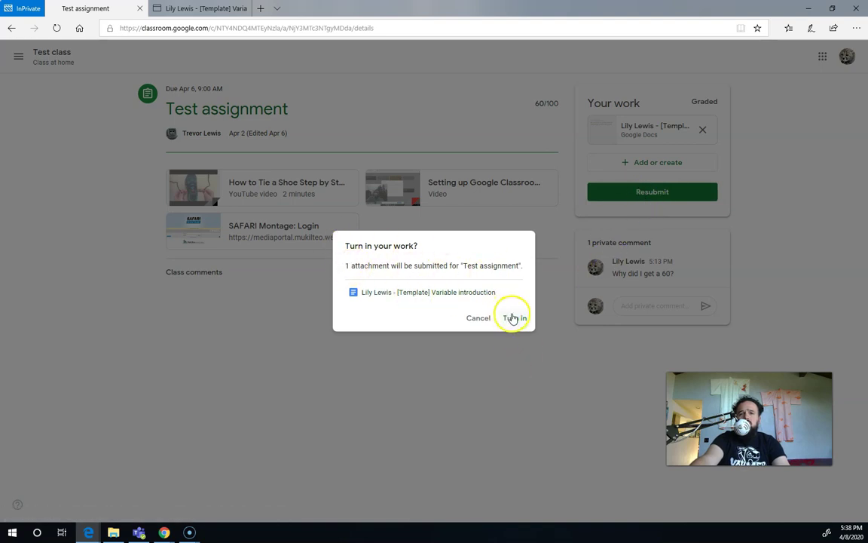
{"action": "left_click", "coordinate": [516, 317]}
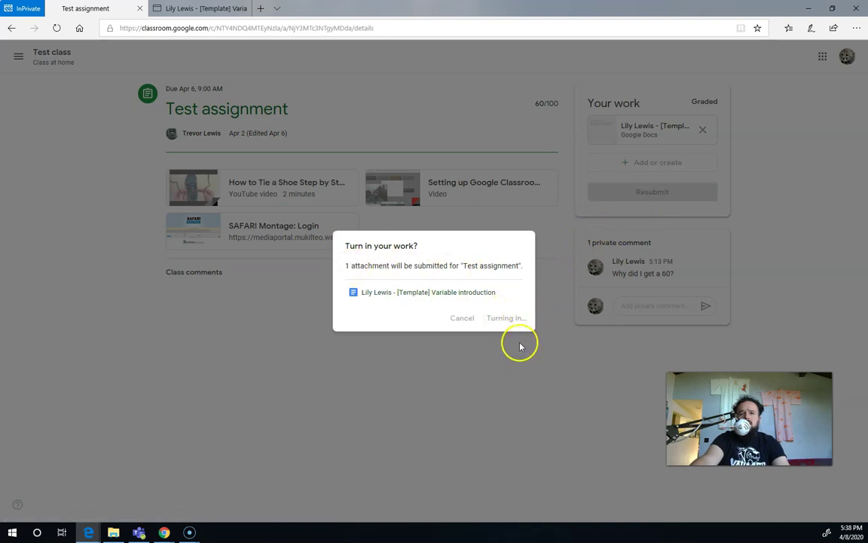